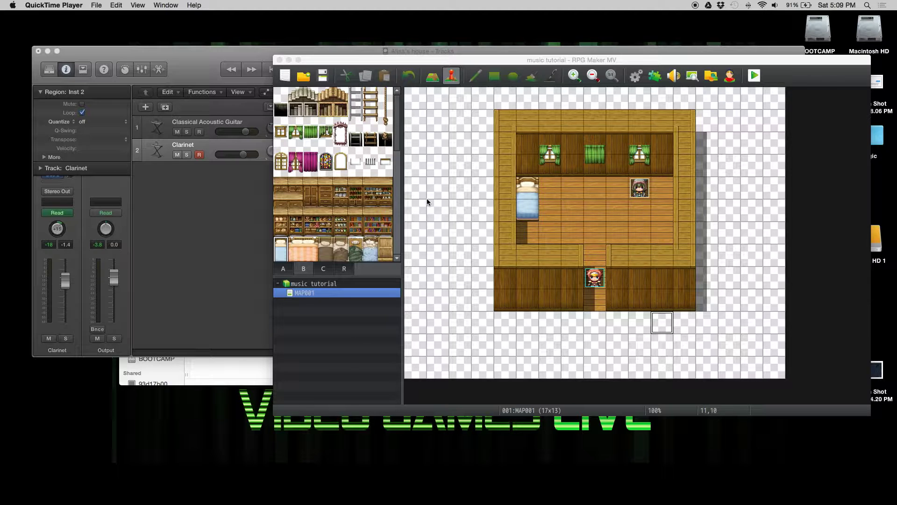
- Bring the Logic Pro X project Alisa's house in front of the RPG Maker MV map
click(189, 65)
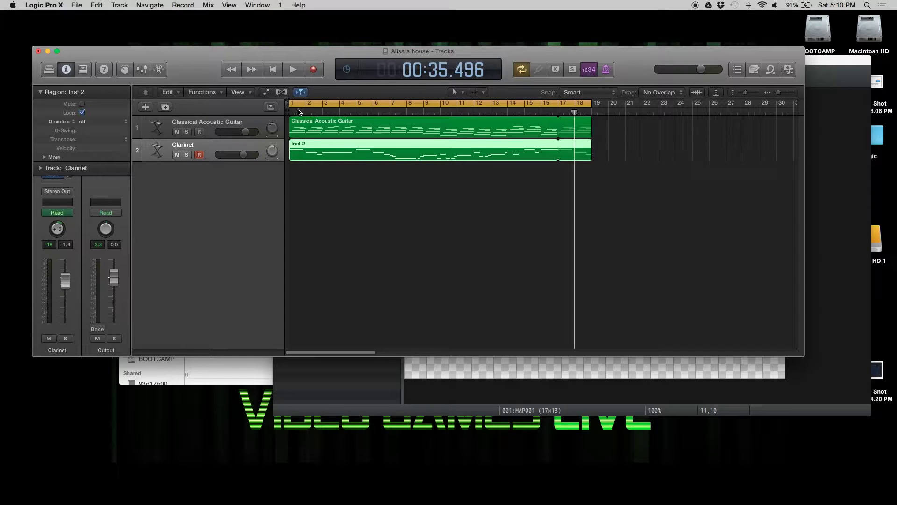
- With cycle off, preview the song from bar 4, then its ending from bar 17
key(c)
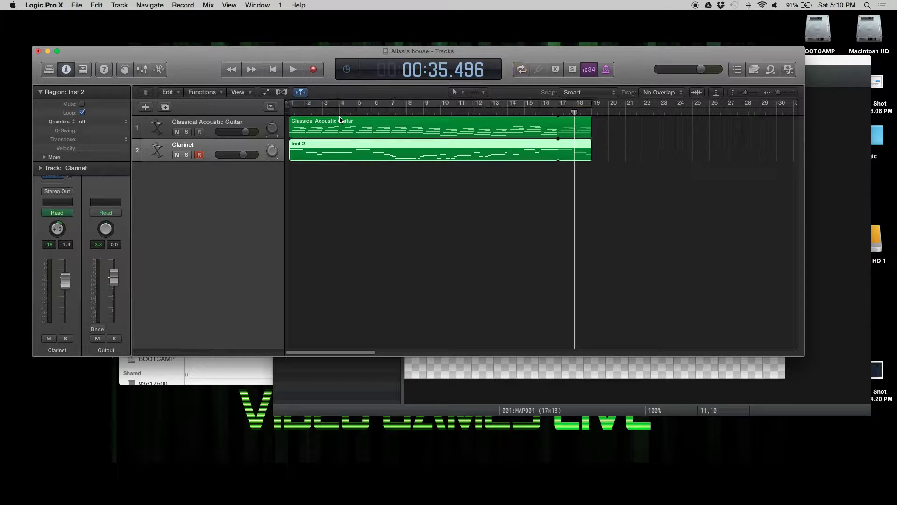
click(341, 116)
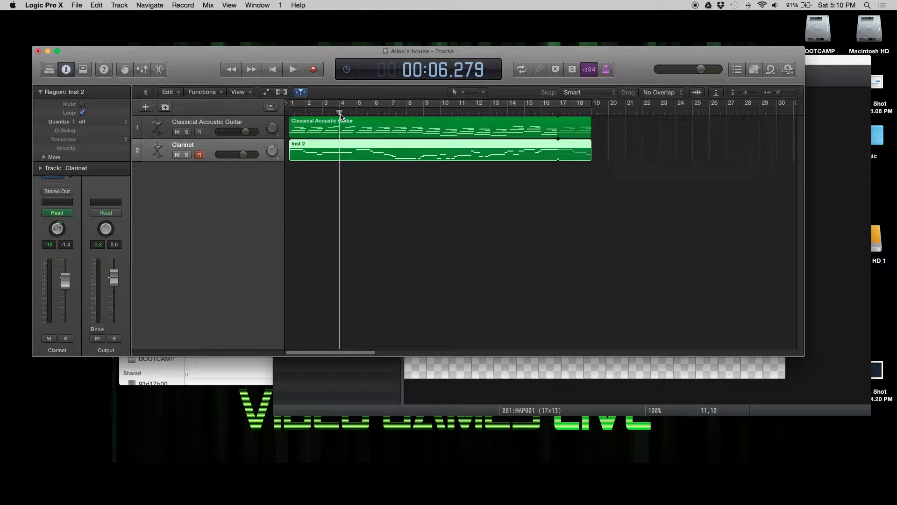
key(space)
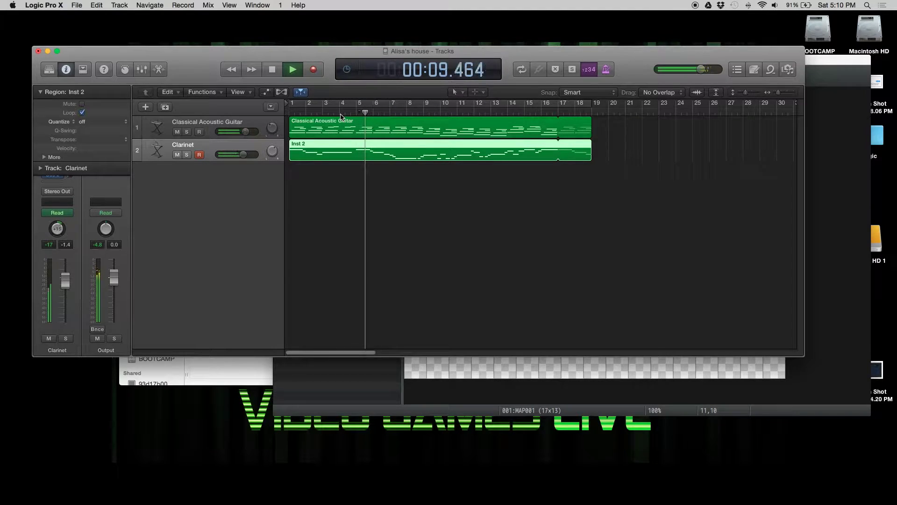
scroll(341, 116, right, 2)
click(526, 115)
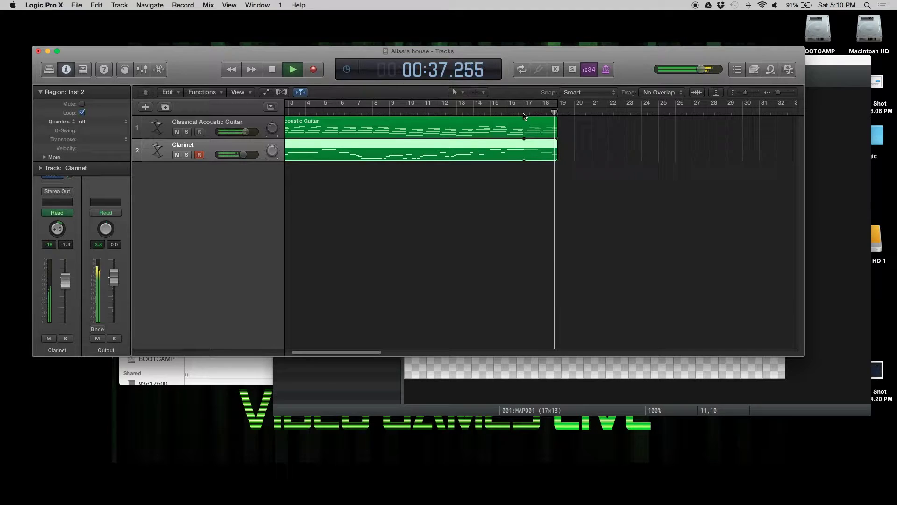
key(space)
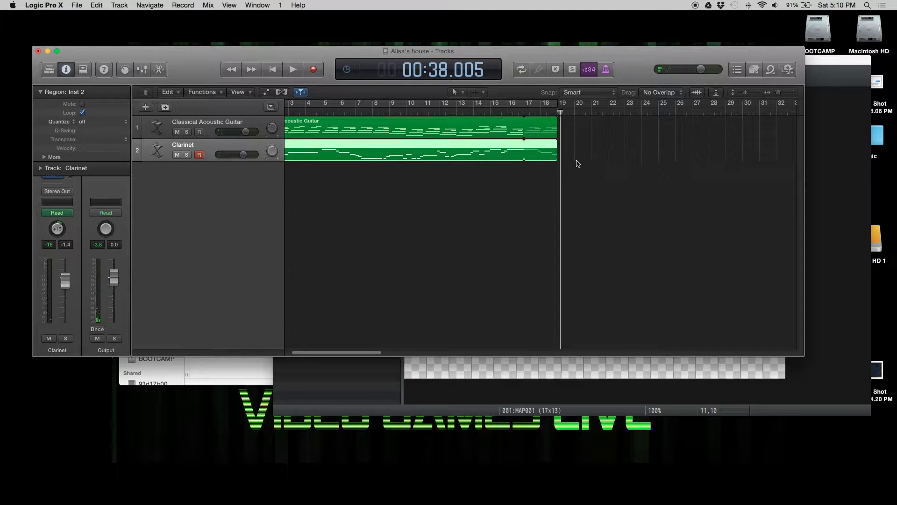
- Turn the cycle range over bars 1–18 back on and bring up the Bounce settings
scroll(561, 169, left, 3)
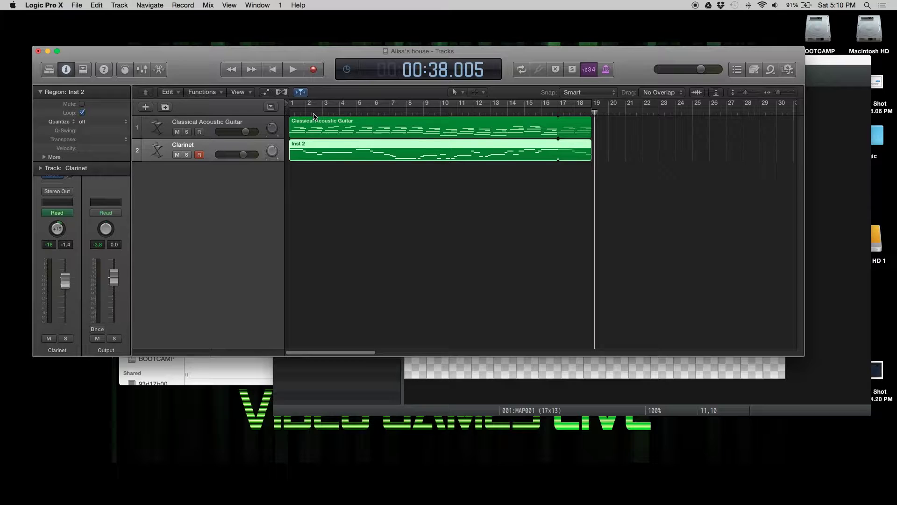
click(560, 106)
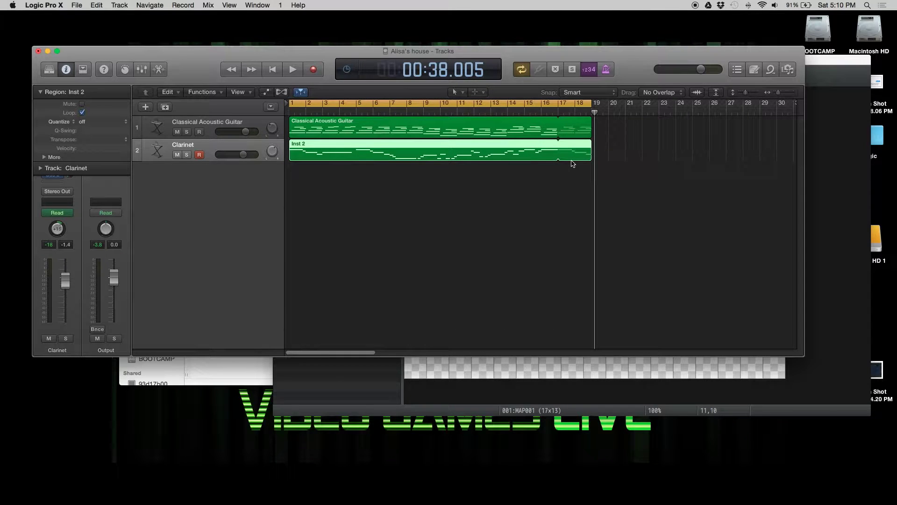
click(97, 330)
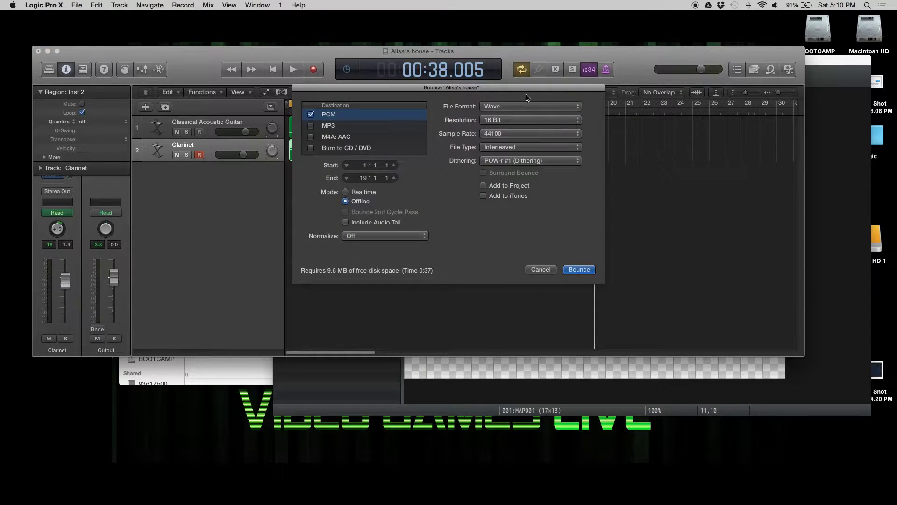
- Bounce the song as 'the room song.wav' into bgm, replacing the existing file
click(578, 270)
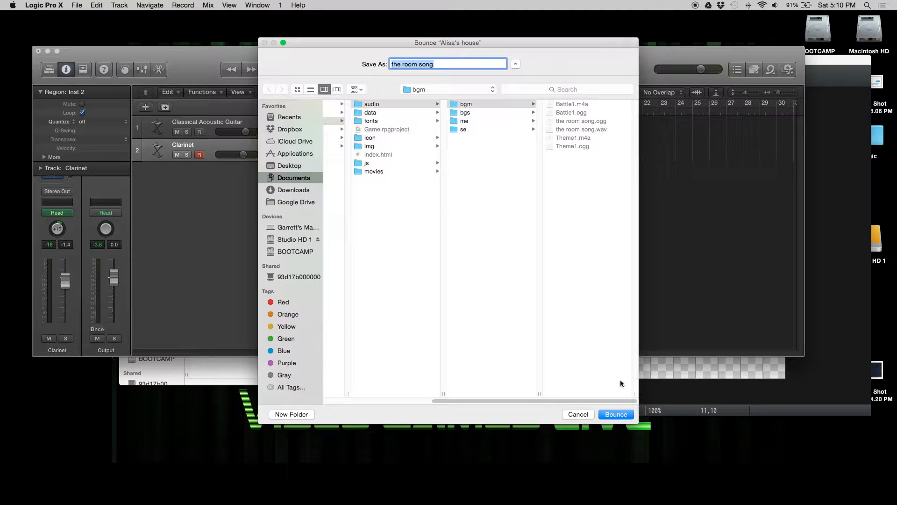
click(616, 415)
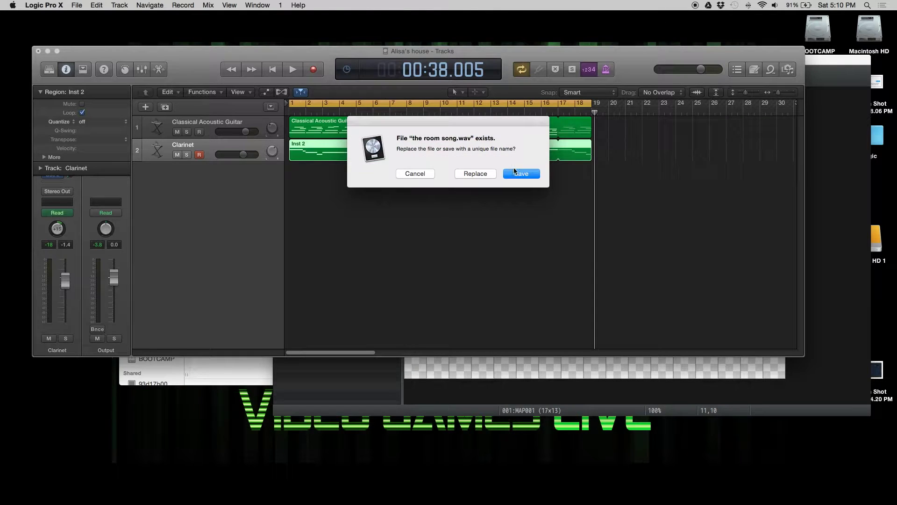
click(476, 173)
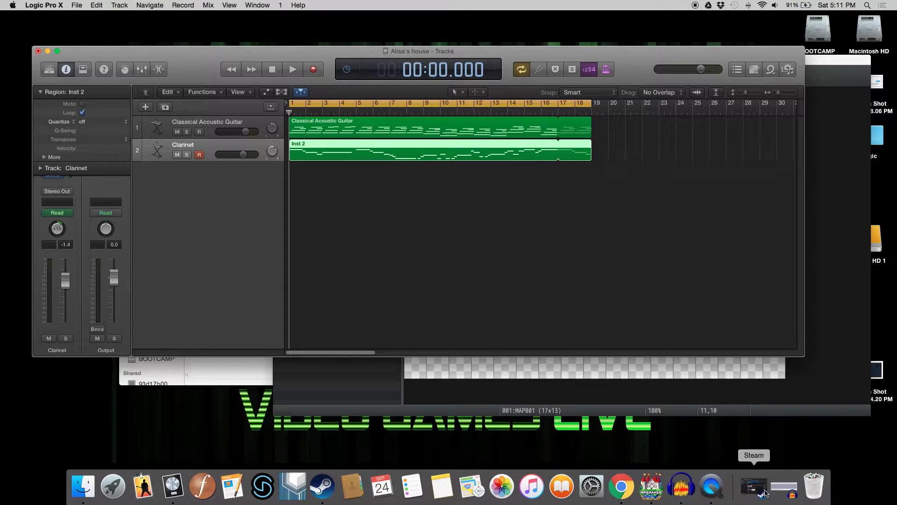
- Import 'the room song.ogg' from the bgm folder into Audacity, accepting the import warning
click(773, 491)
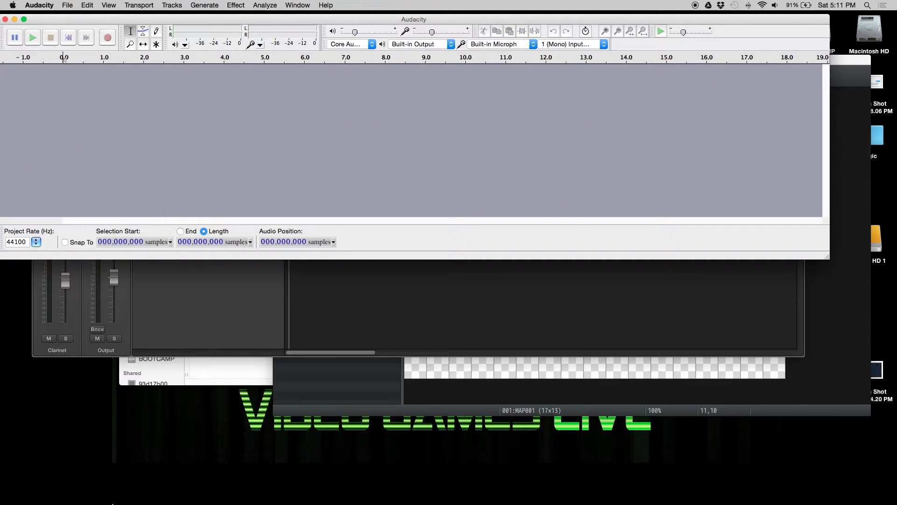
click(96, 487)
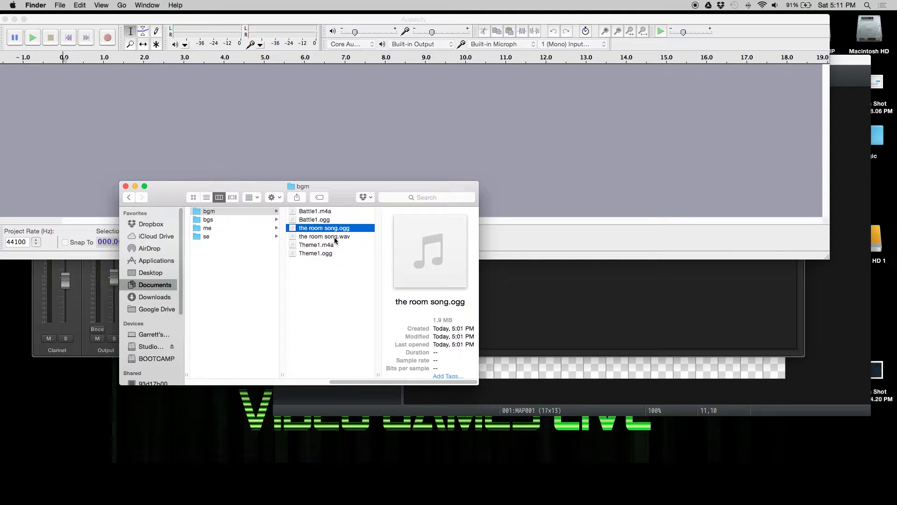
drag(333, 229, 120, 119)
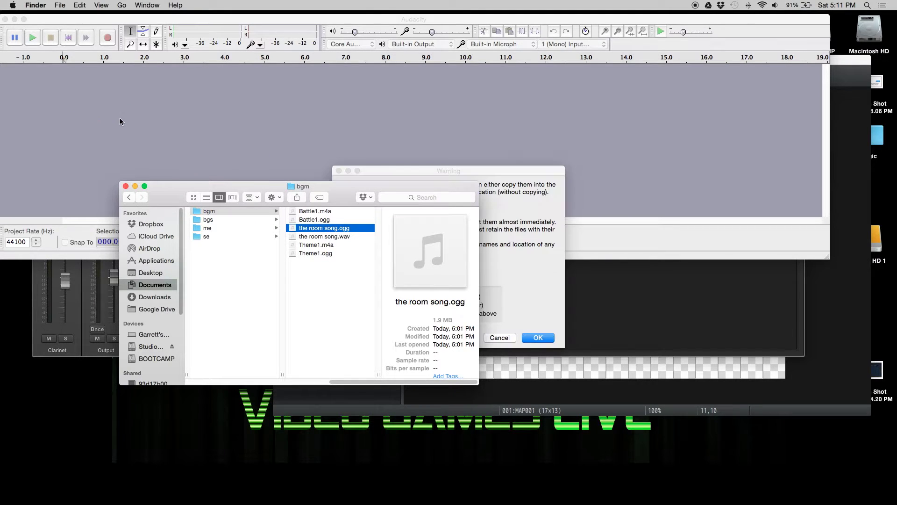
click(368, 23)
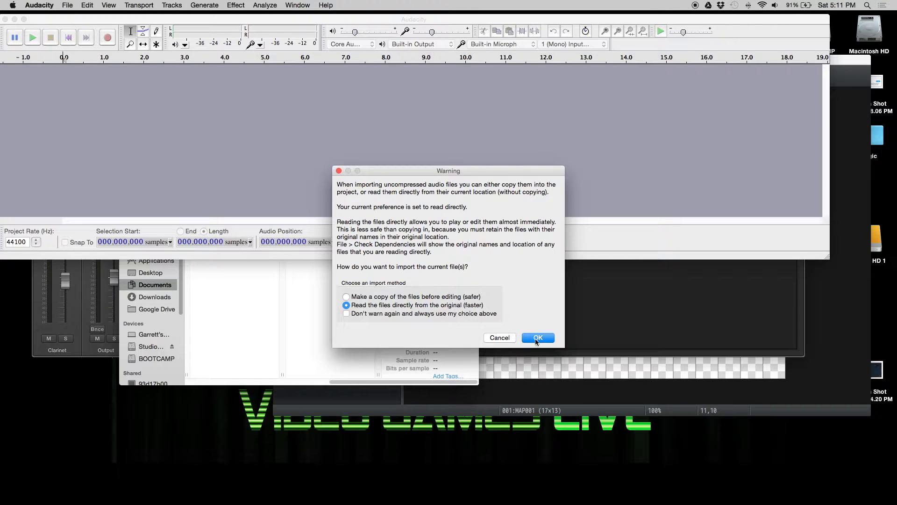
click(538, 338)
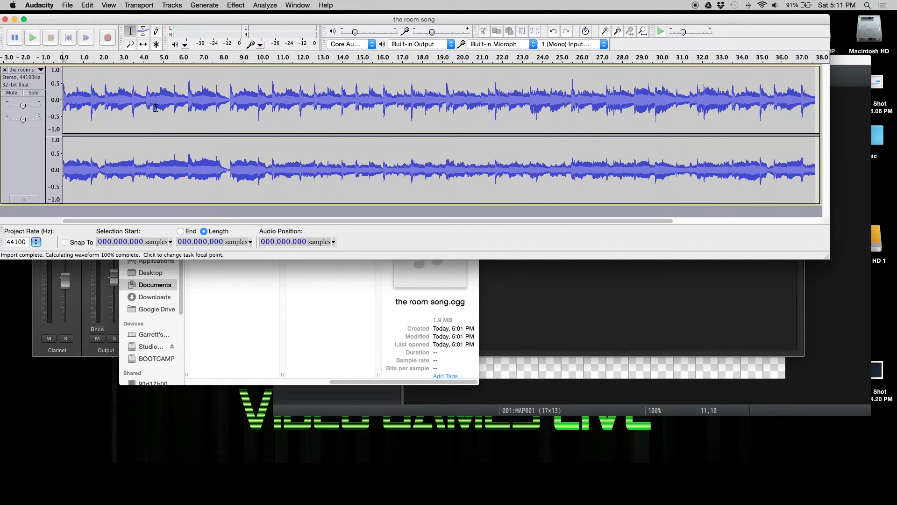
click(192, 284)
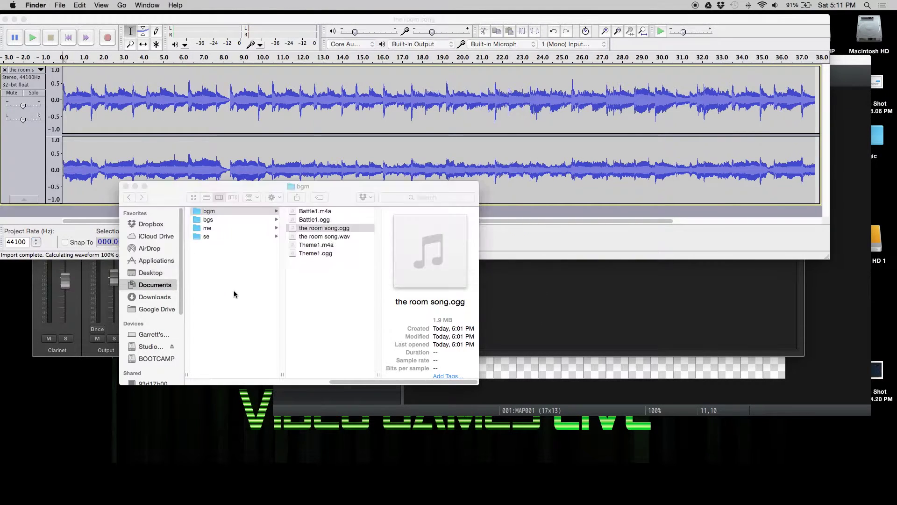
click(136, 187)
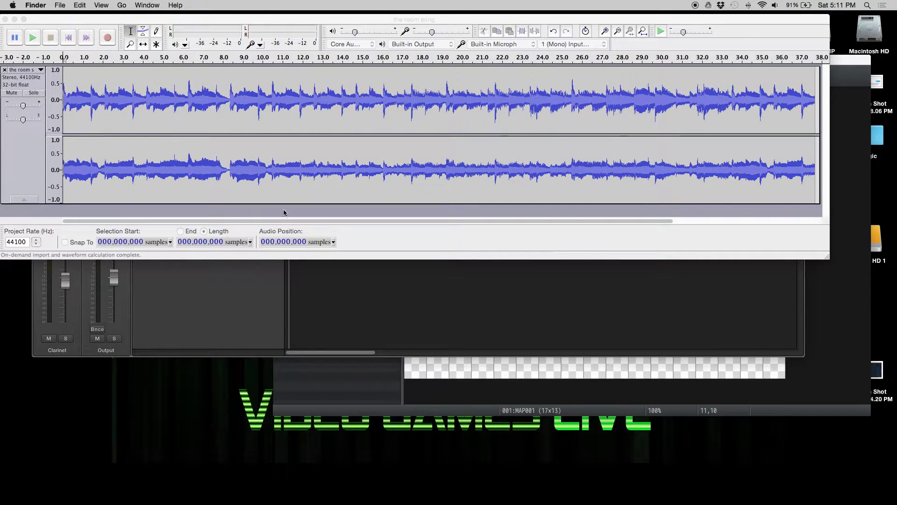
- Set Audacity's selection fields to hh:mm:ss + milliseconds with End time, exposing Logic's tracks
drag(254, 18, 294, 105)
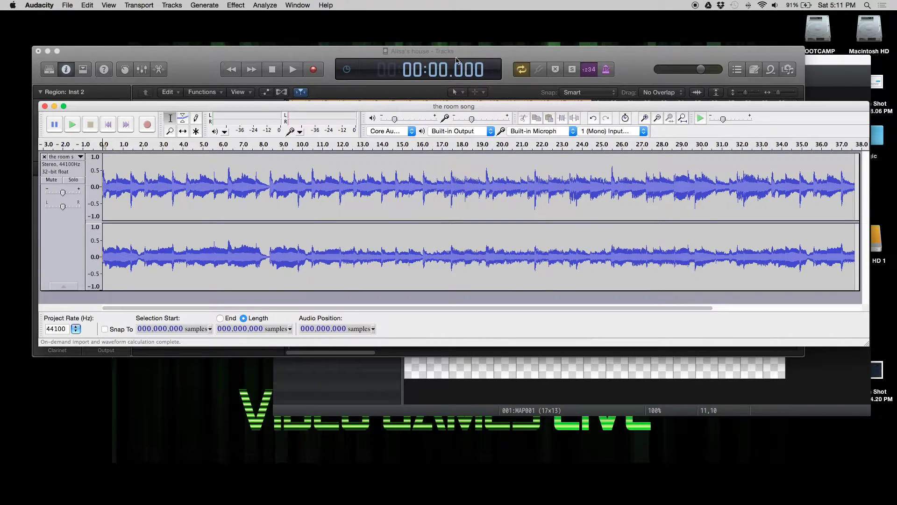
click(210, 330)
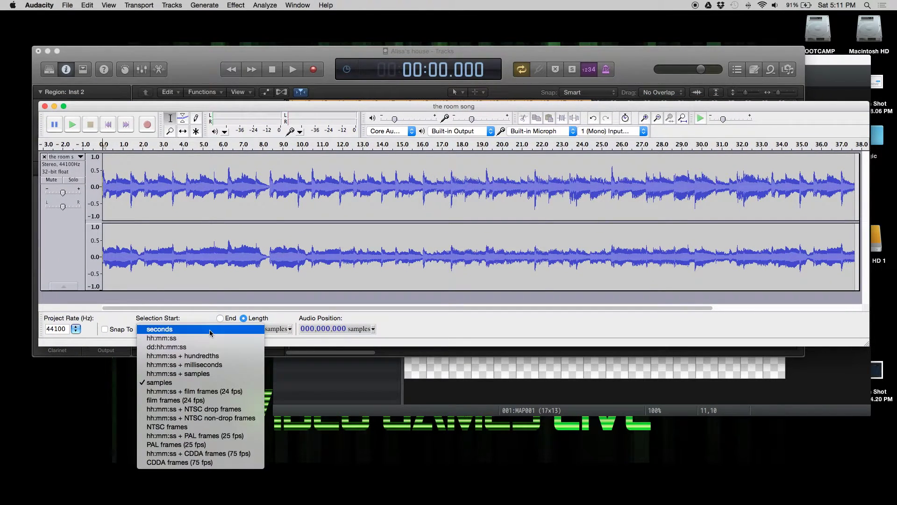
click(191, 365)
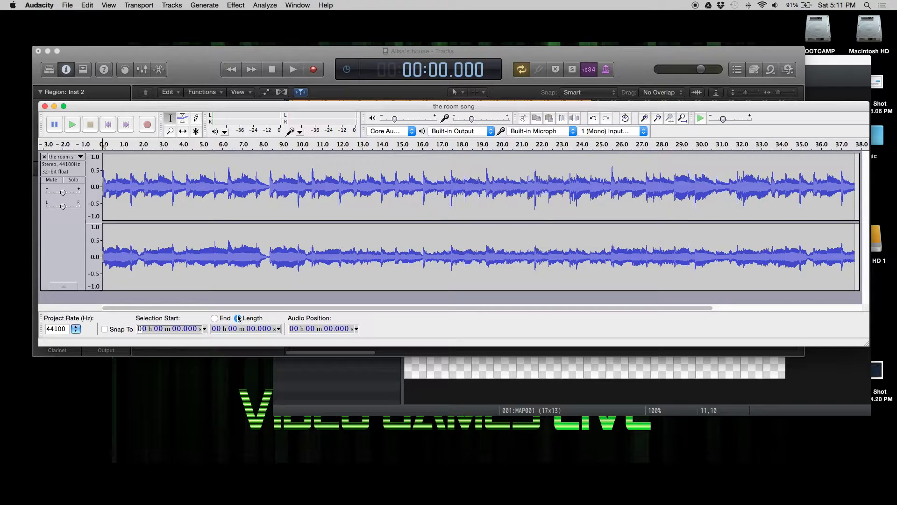
click(214, 318)
drag(313, 104, 312, 157)
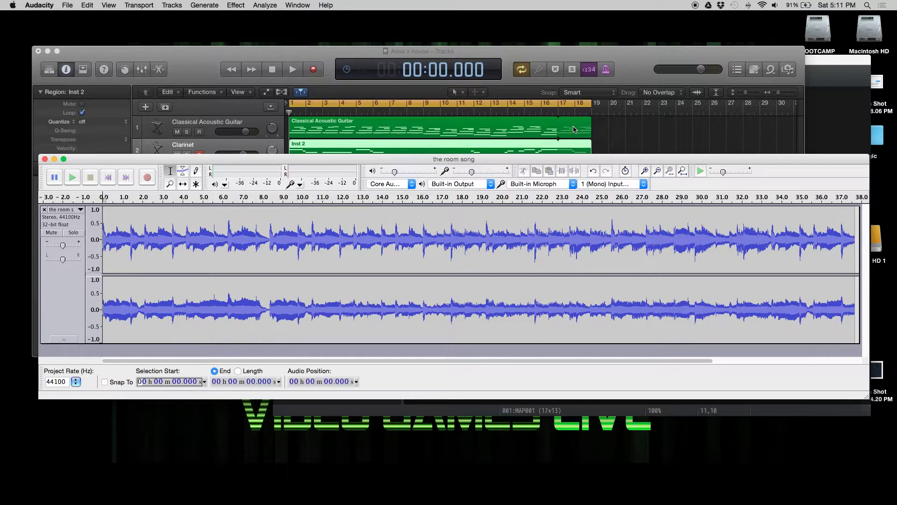
click(323, 111)
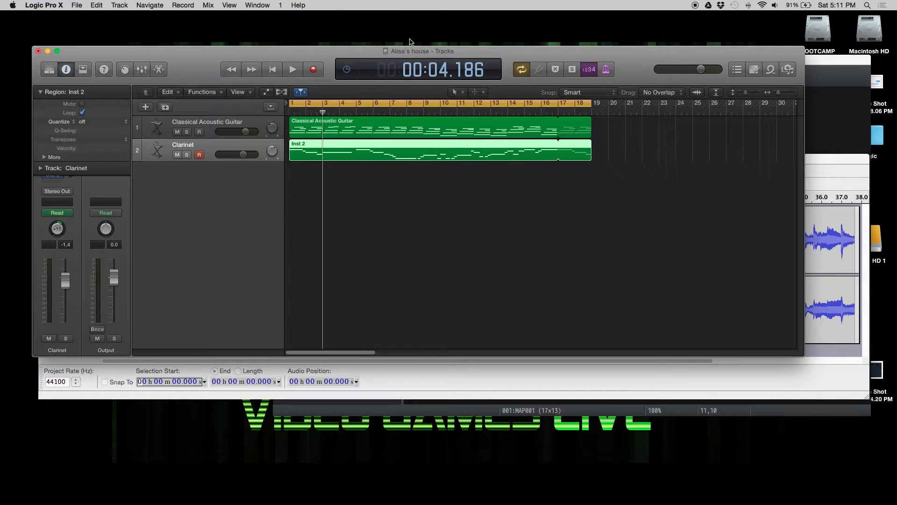
- Read the 03.488 s loop start from Logic and enter it as Audacity's selection start
drag(373, 57, 369, 22)
click(423, 373)
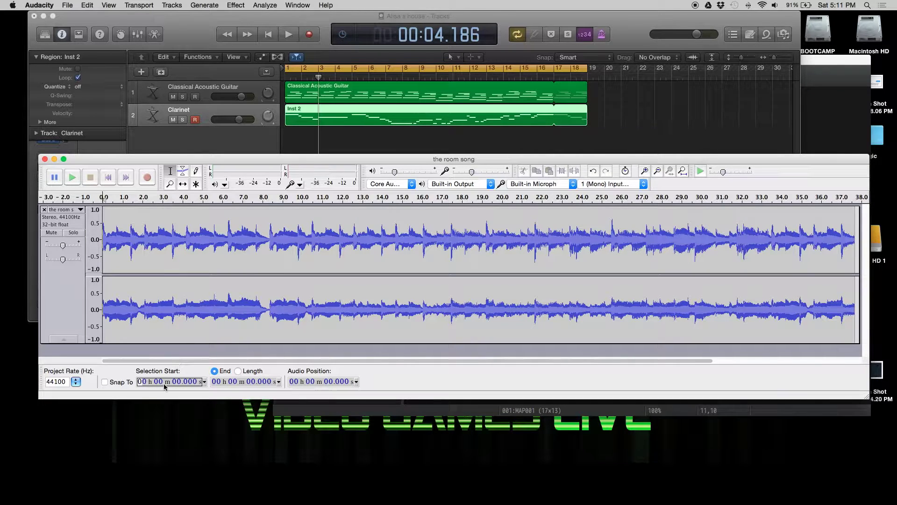
scroll(182, 384, up, 4)
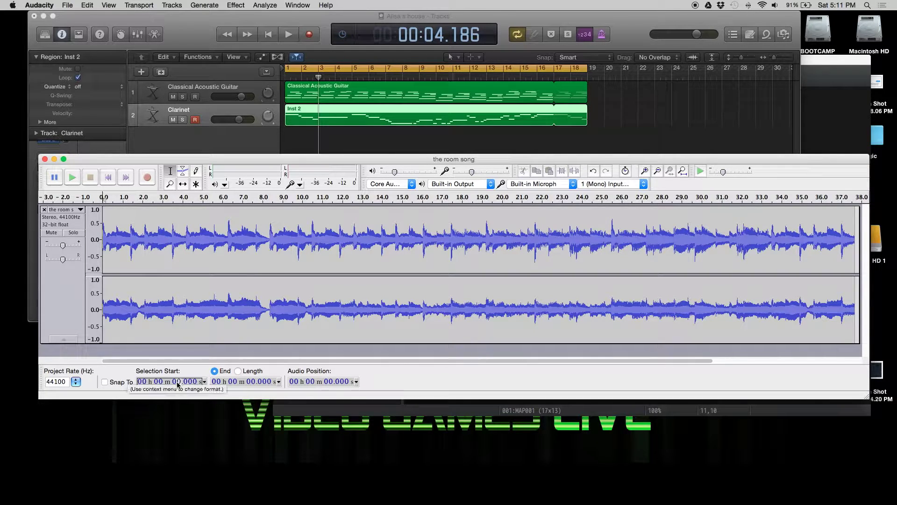
click(185, 255)
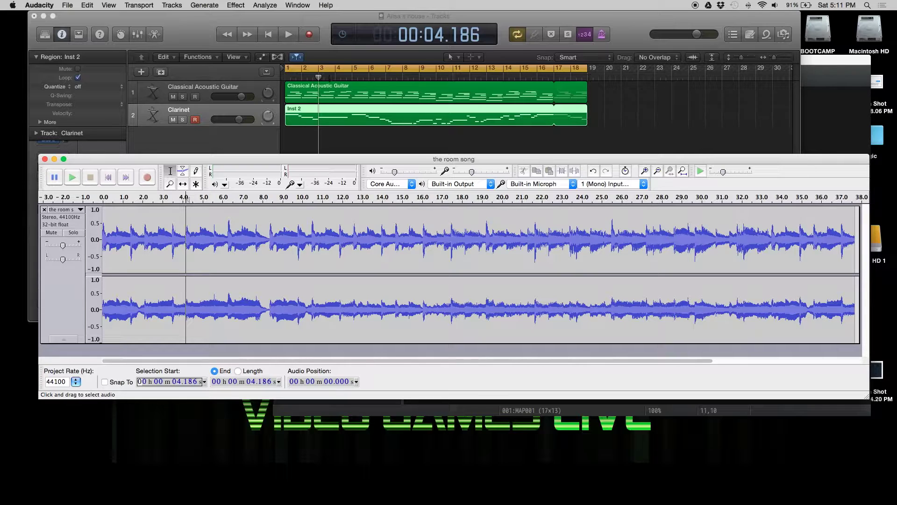
click(313, 78)
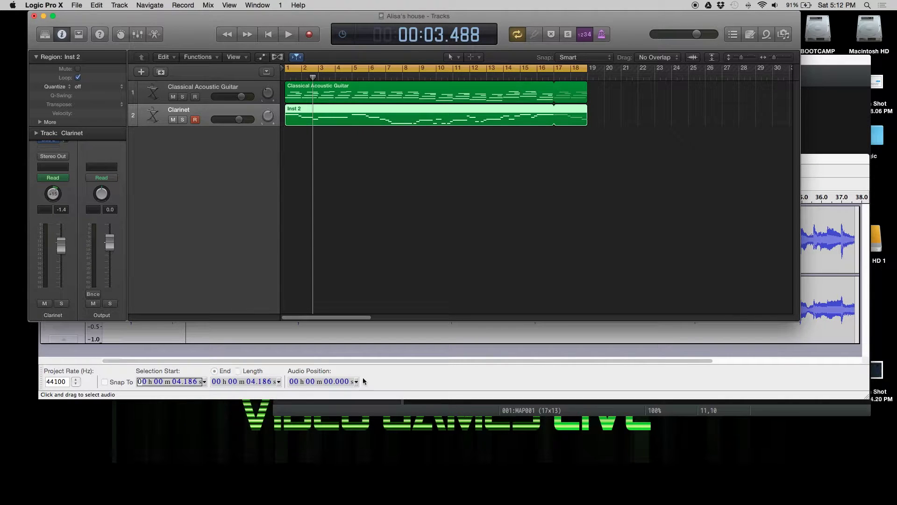
click(415, 379)
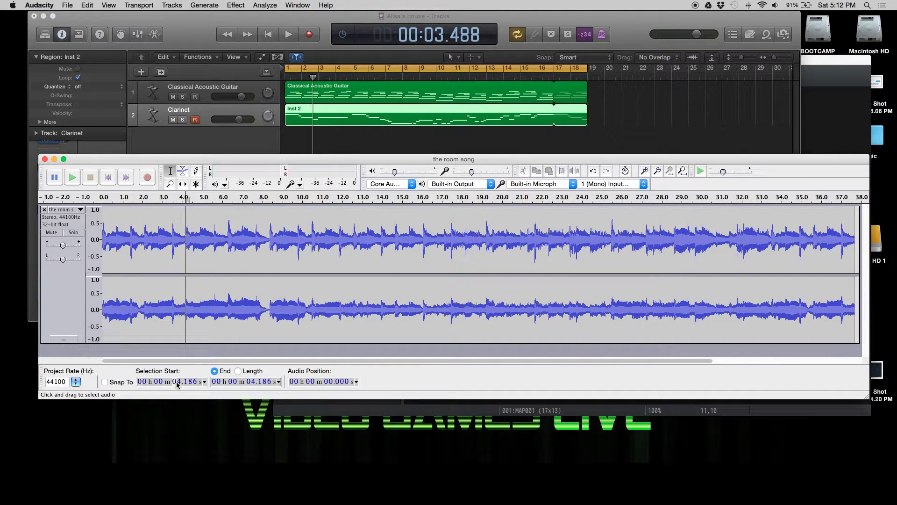
text(3.4)
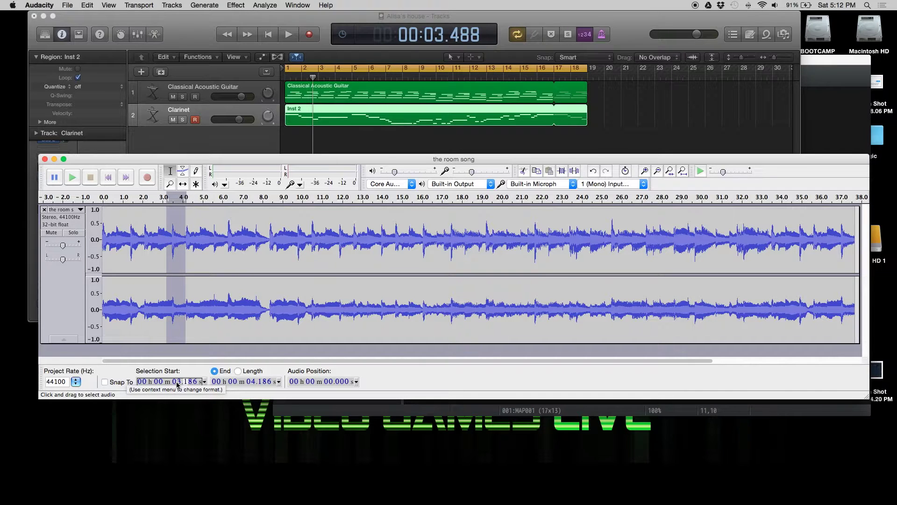
text(8)
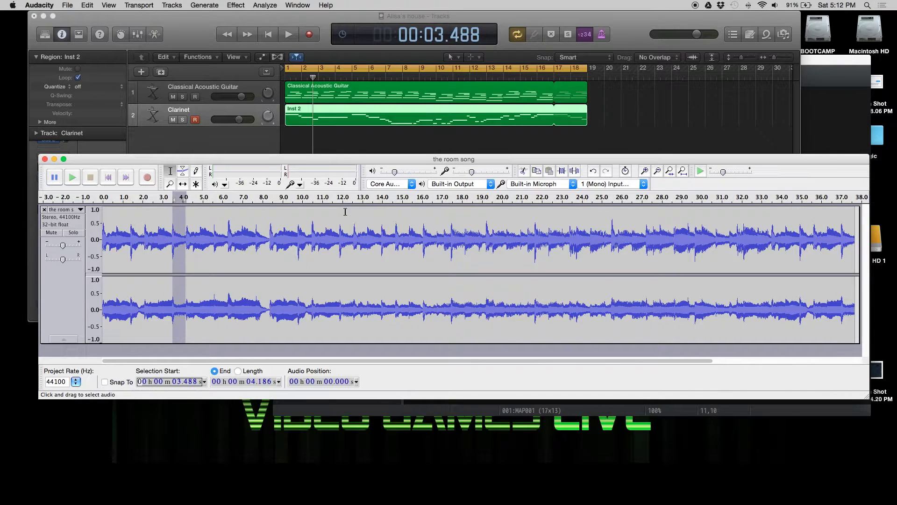
- Read the 36.977 s loop end from Logic and enter it as the selection end
click(588, 78)
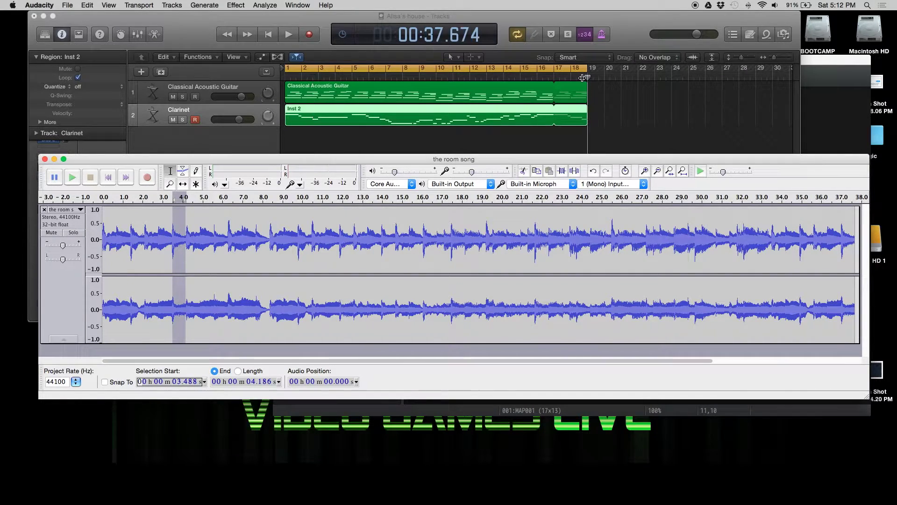
drag(587, 77, 582, 77)
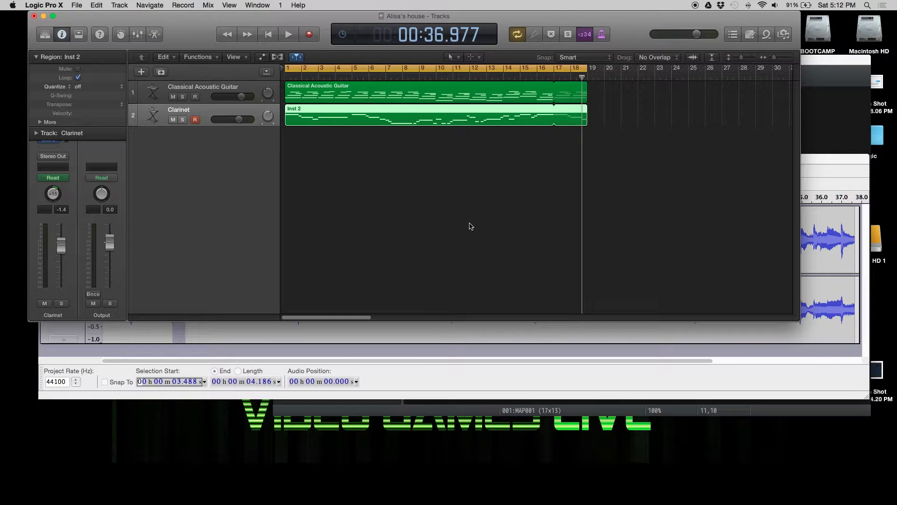
click(420, 383)
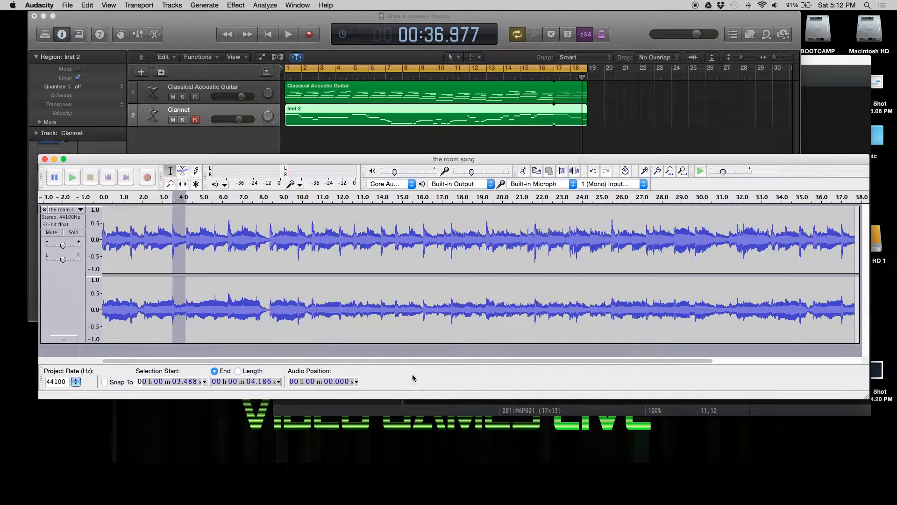
click(254, 383)
text(3698)
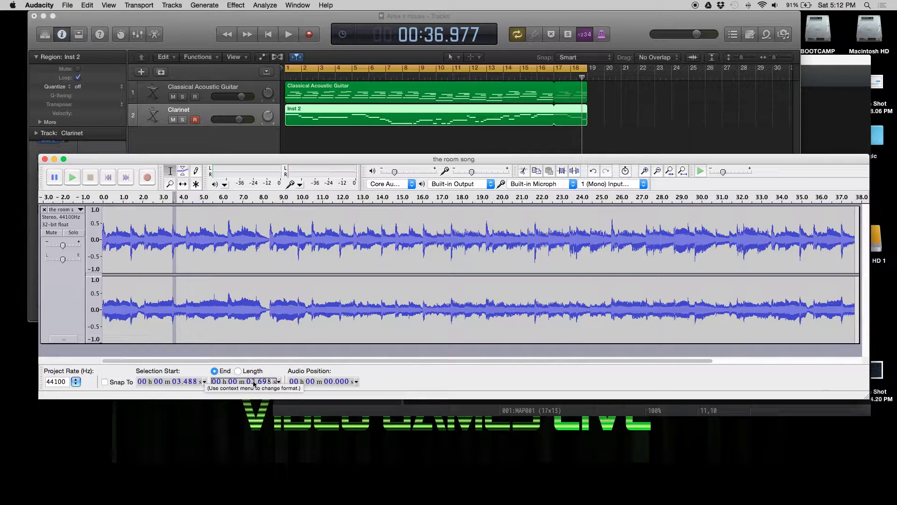
text(763)
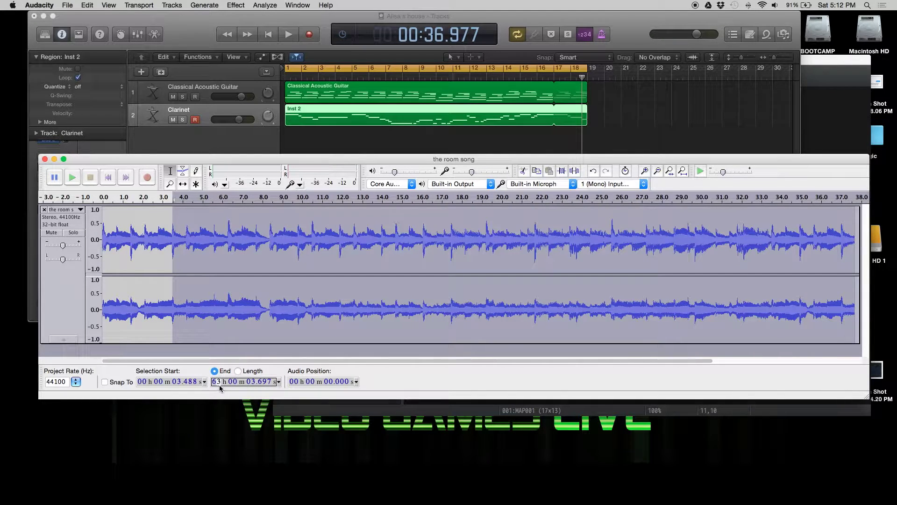
text(00)
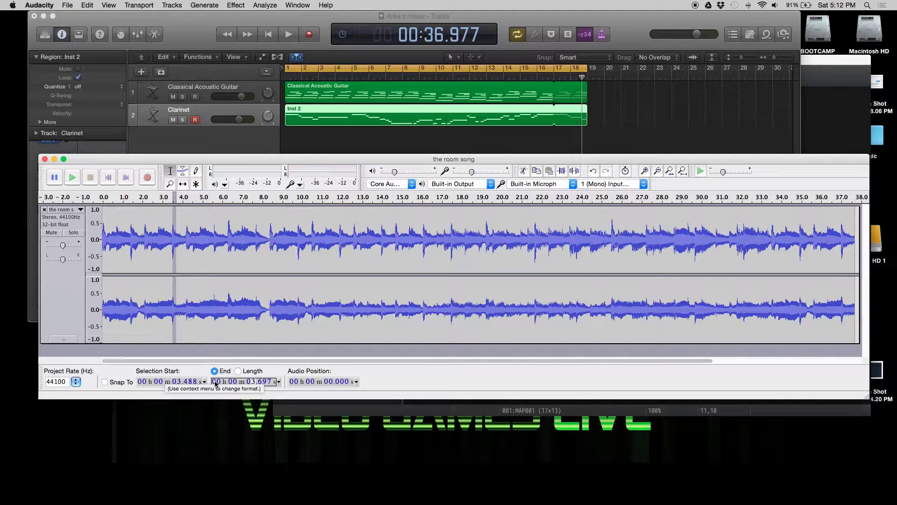
text(0036)
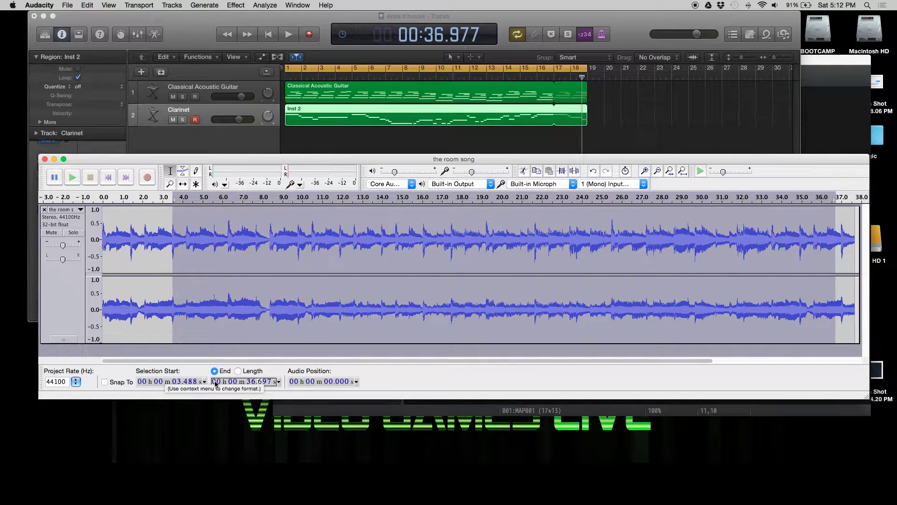
text(977)
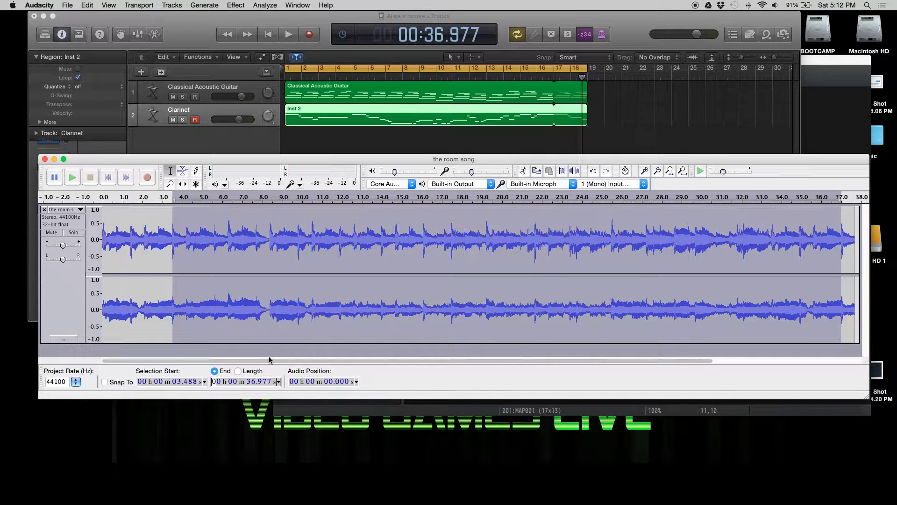
- Show the selection as start and length in samples: 153,821 and 1,476,865
click(239, 371)
click(204, 382)
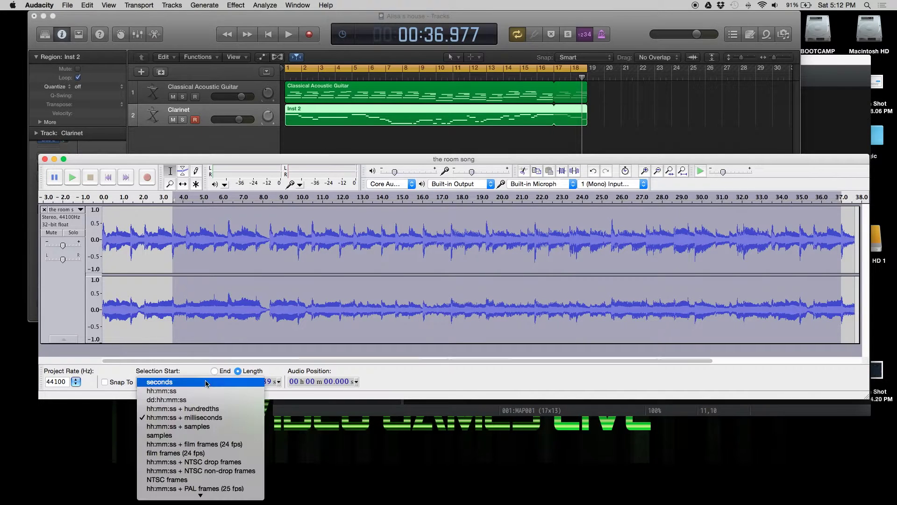
click(168, 436)
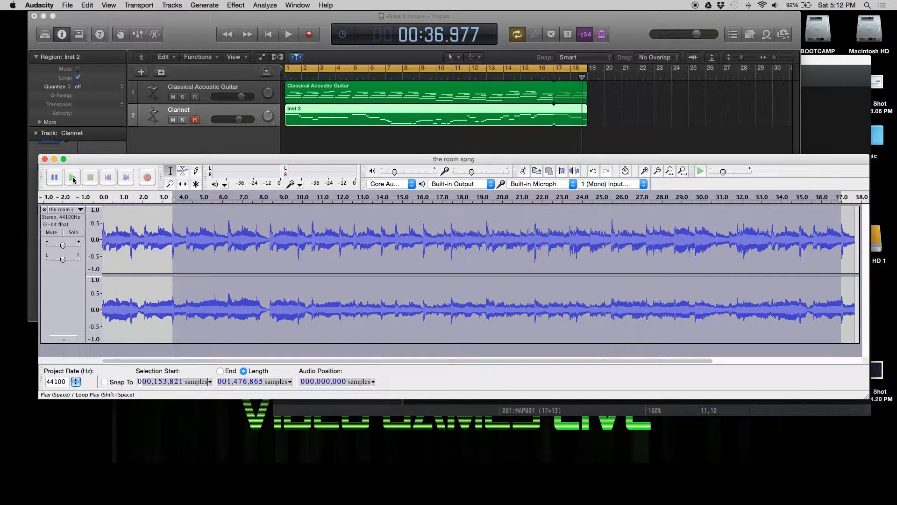
key(shift)
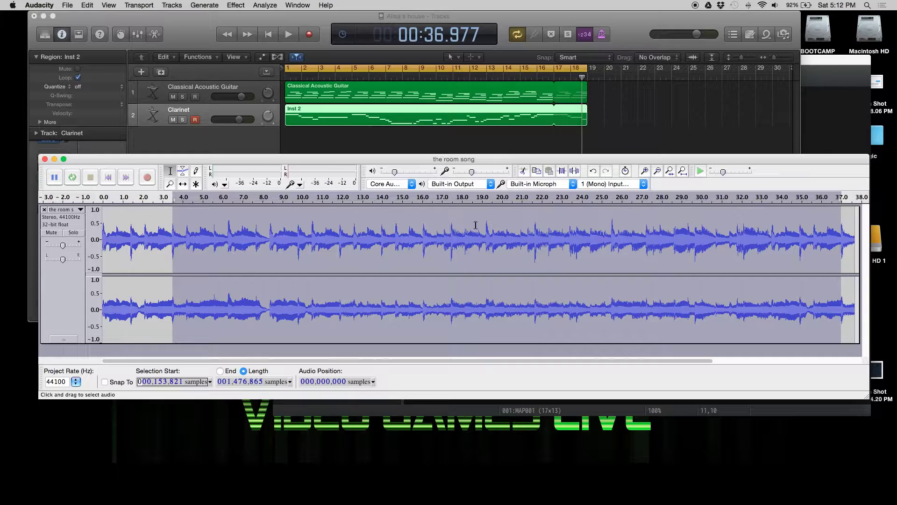
click(68, 5)
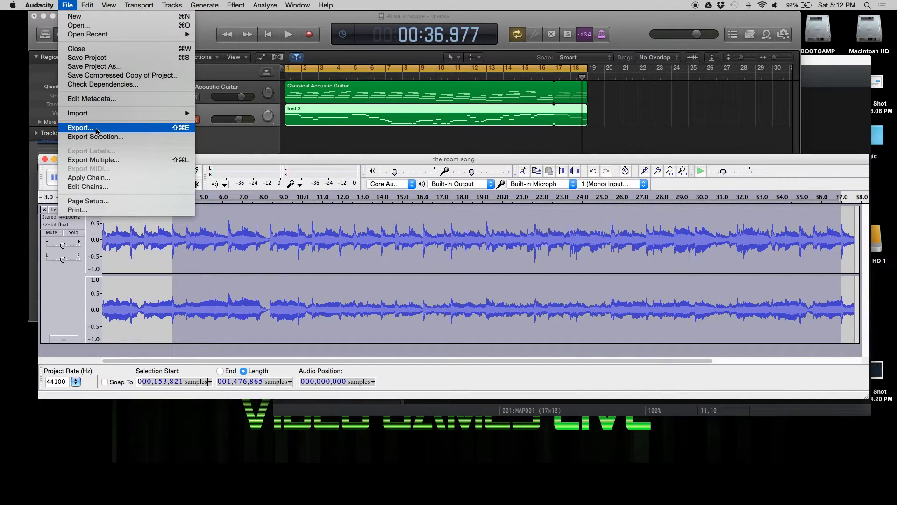
- Export the selection as Ogg Vorbis 'the room song' into bgm, replacing the old file
click(97, 130)
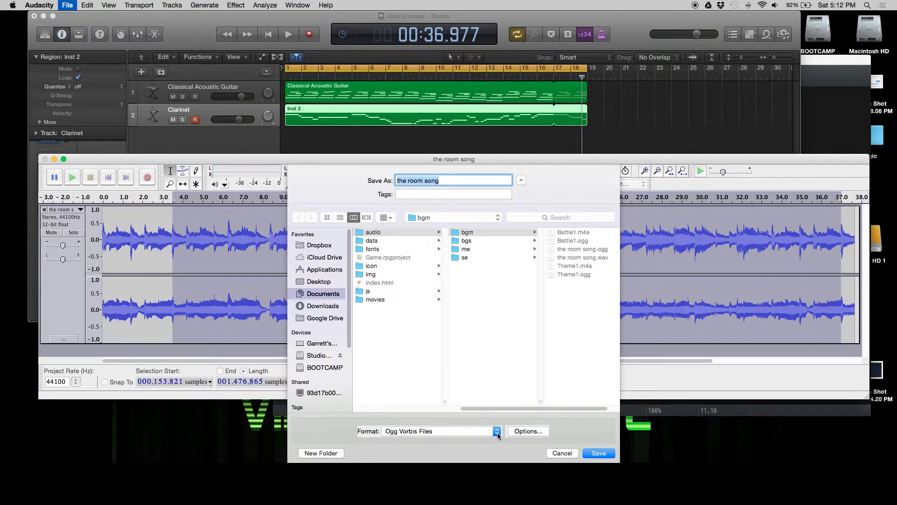
click(498, 435)
key(Escape)
click(594, 455)
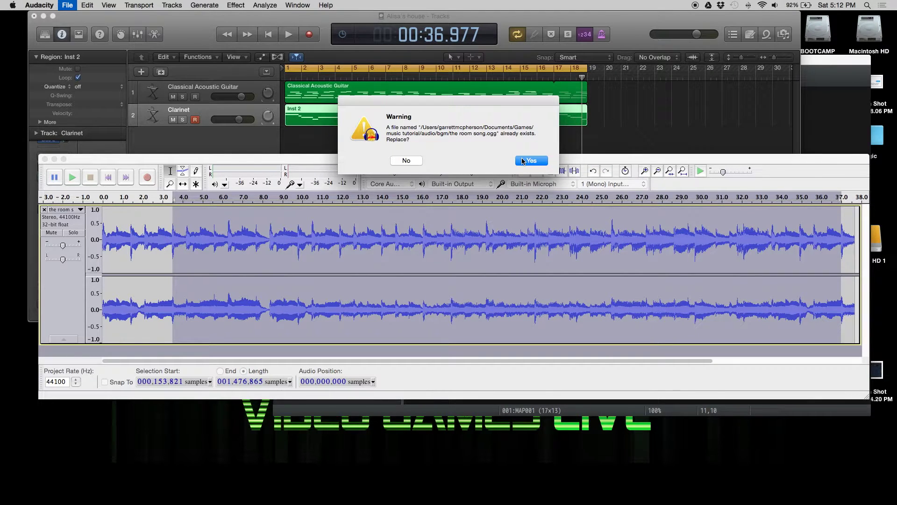
click(531, 161)
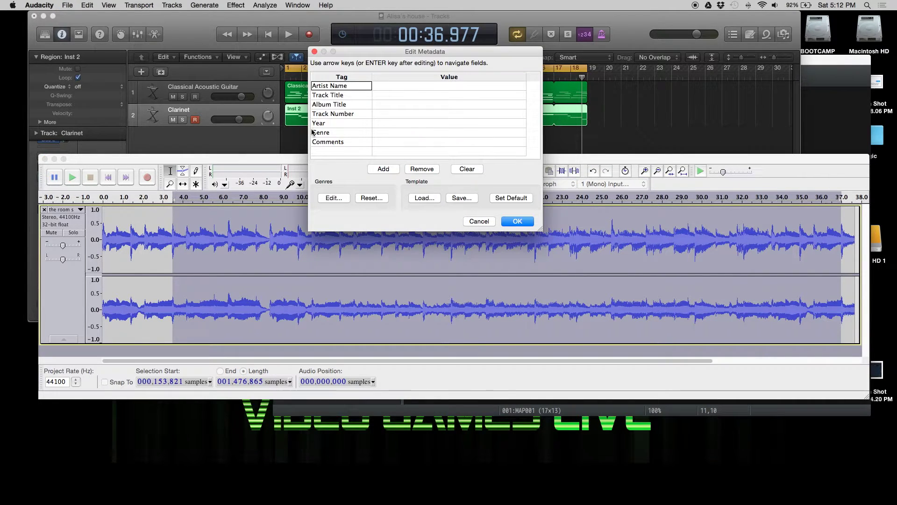
click(348, 152)
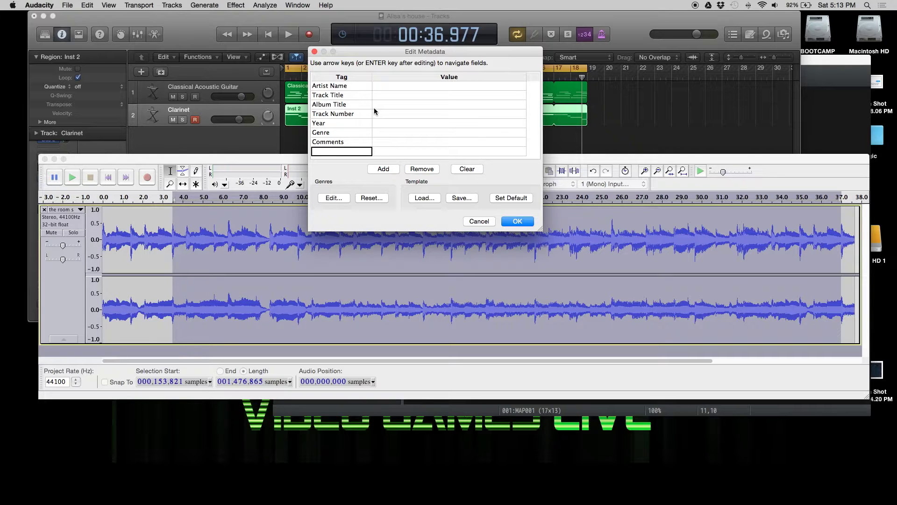
- Add LOOPSTART and LOOPLENGTH tag names as new metadata rows
text(Loo)
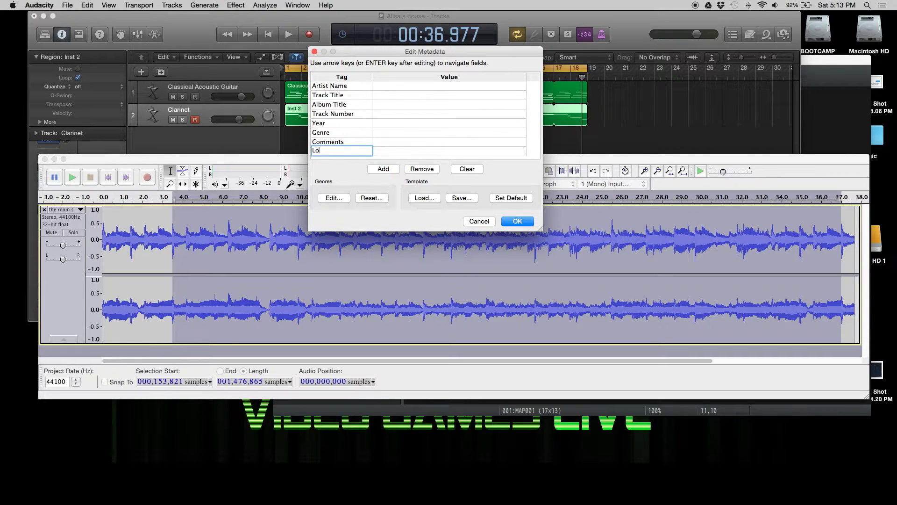
key(BackSpace)
key(BackSpace)
key(BackSpace)
text(OOPSTAR)
click(387, 168)
click(369, 154)
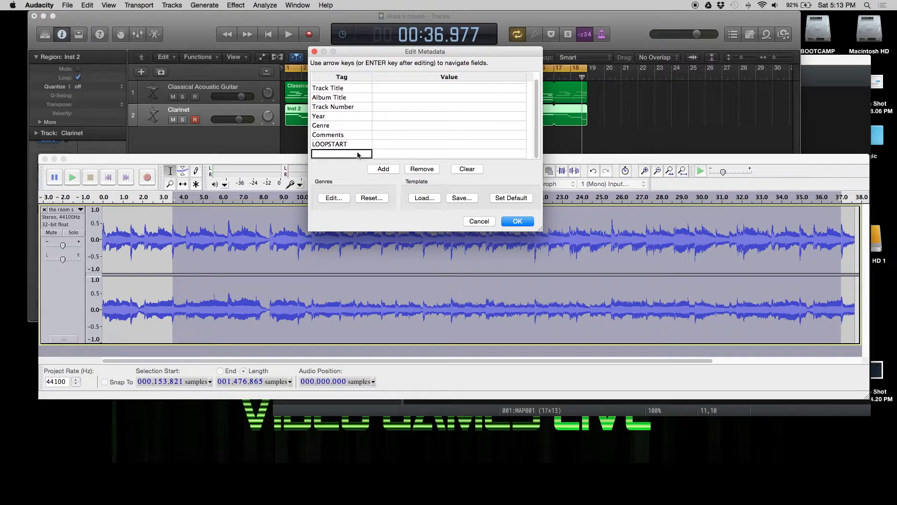
text(LOOPLENGTH)
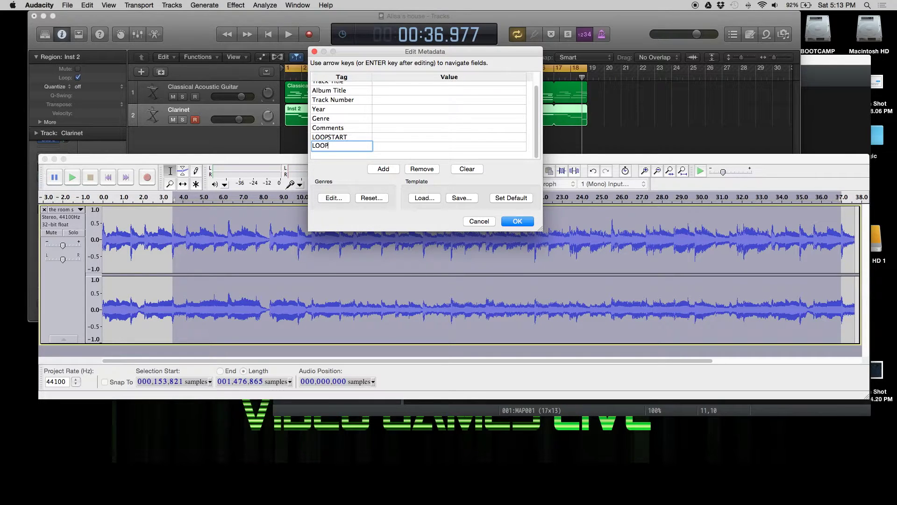
- Give LOOPSTART the value 153821 and LOOPLENGTH 1476865, then confirm the export
click(394, 138)
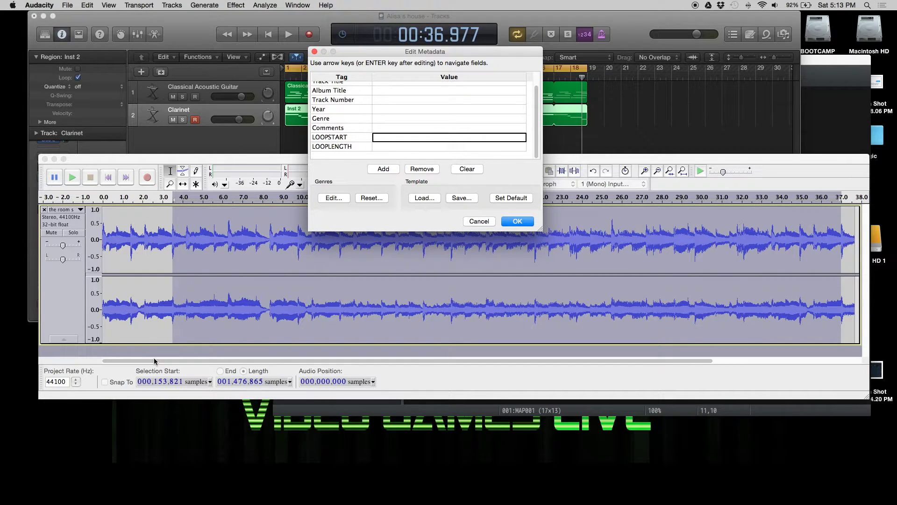
text(153821)
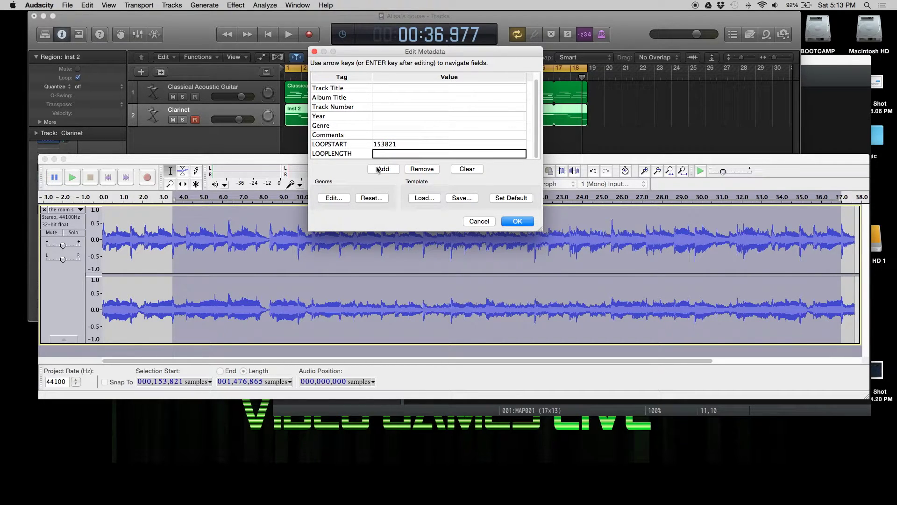
key(Return)
text(14768)
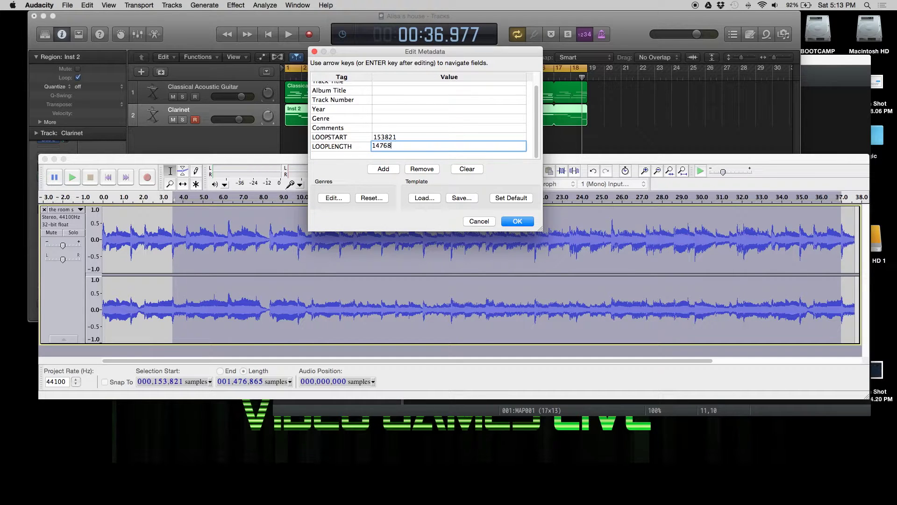
text(65)
click(519, 222)
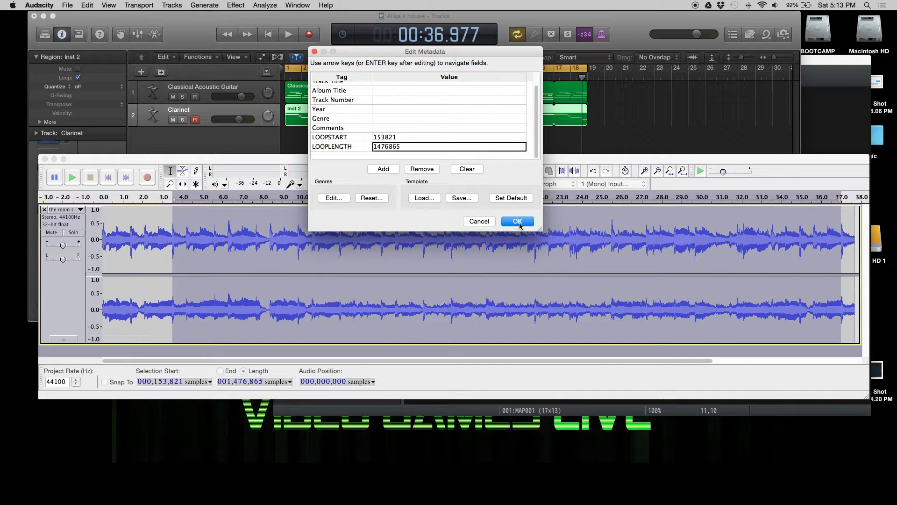
click(514, 227)
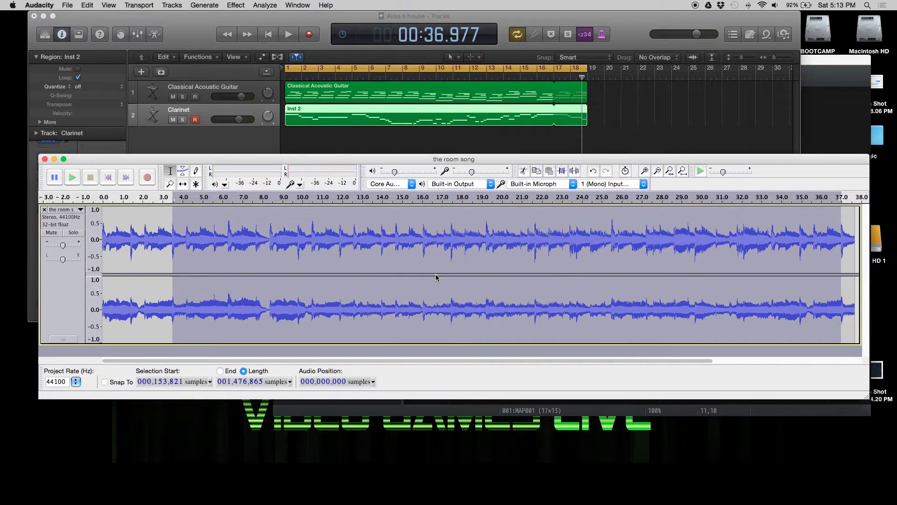
- Verify the 2 MB 'the room song.ogg' is in bgm, then return to RPG Maker MV
mouse_move(323, 486)
click(95, 482)
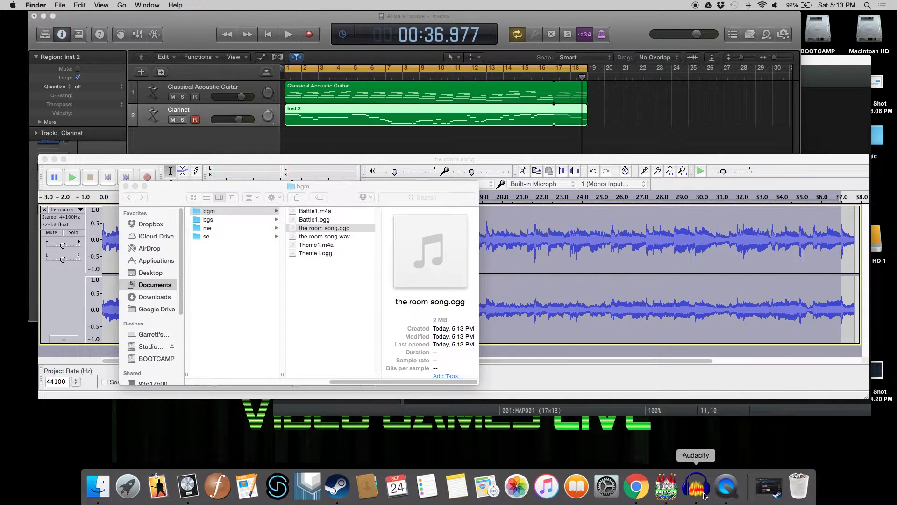
click(666, 486)
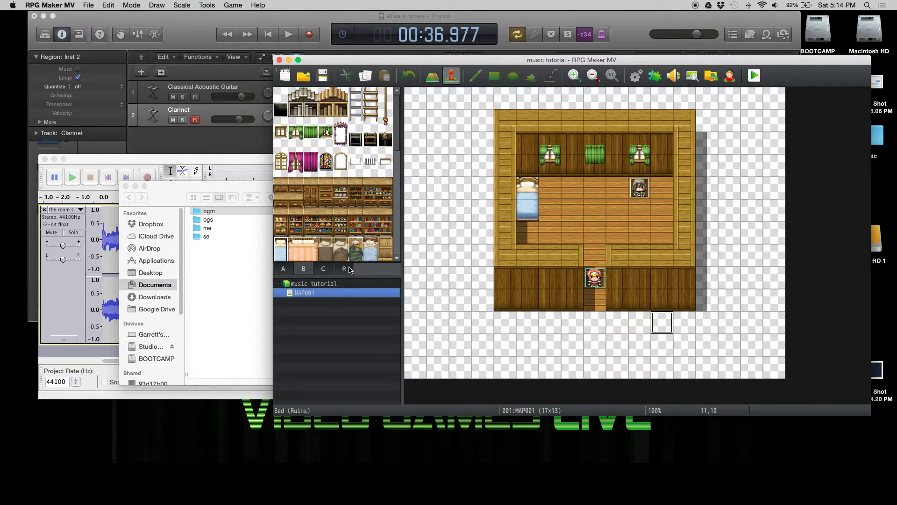
- In MAP001's properties, enable Autoplay BGM with the room song selected as the track
right_click(321, 301)
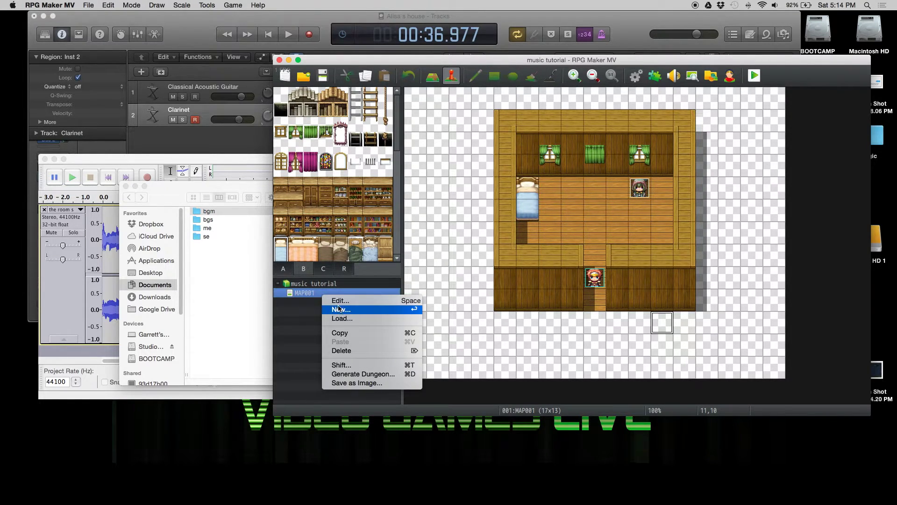
click(339, 301)
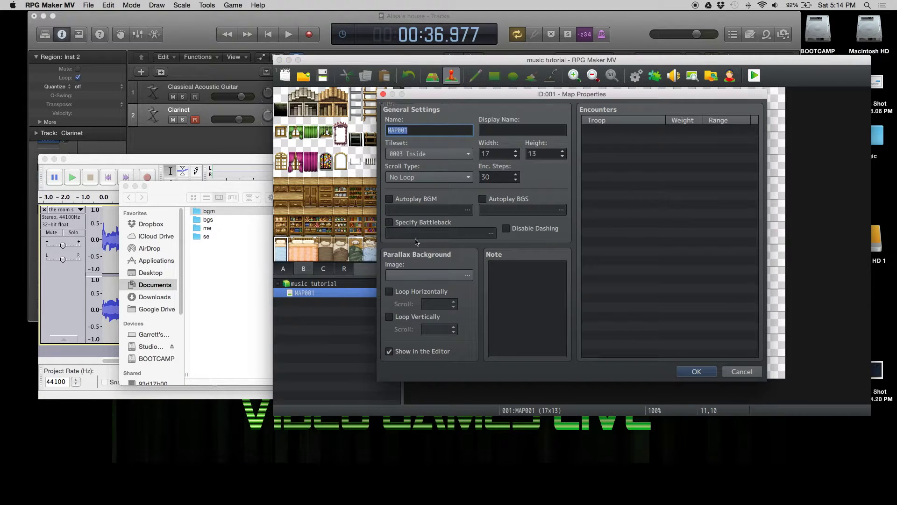
click(389, 199)
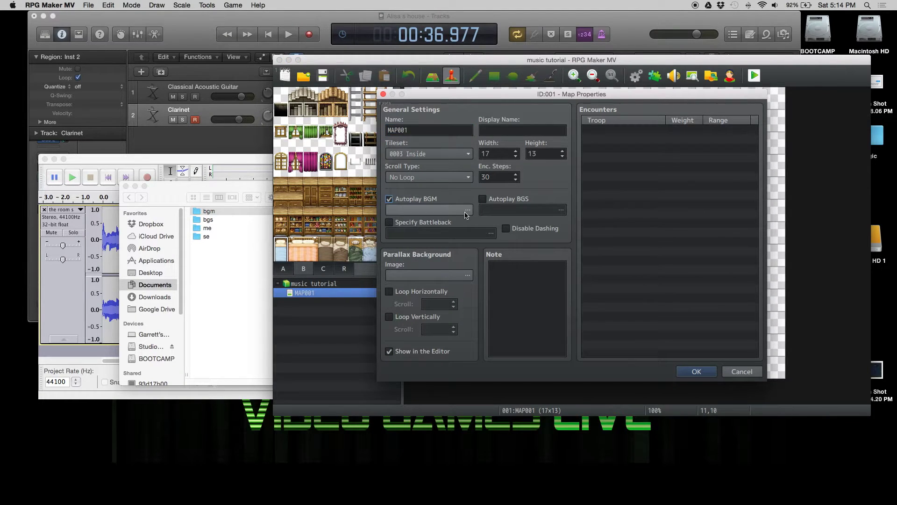
click(466, 211)
click(527, 172)
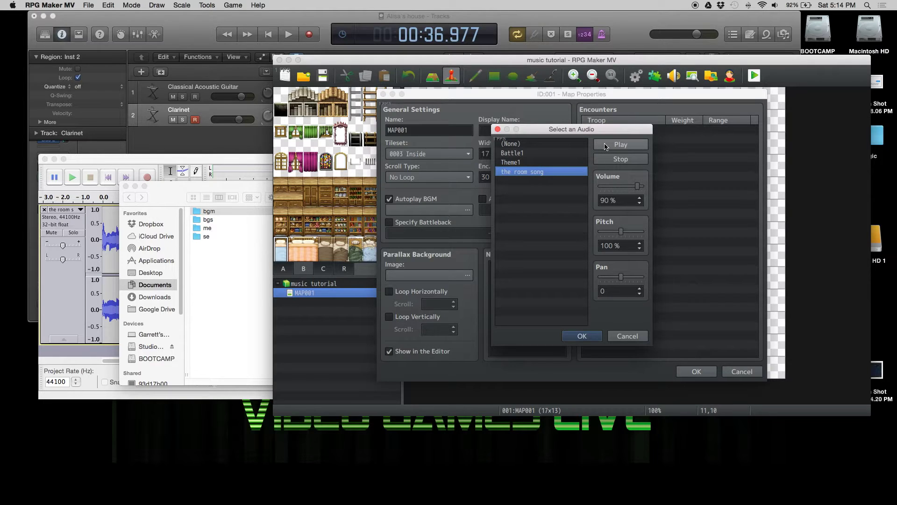
click(584, 338)
click(708, 373)
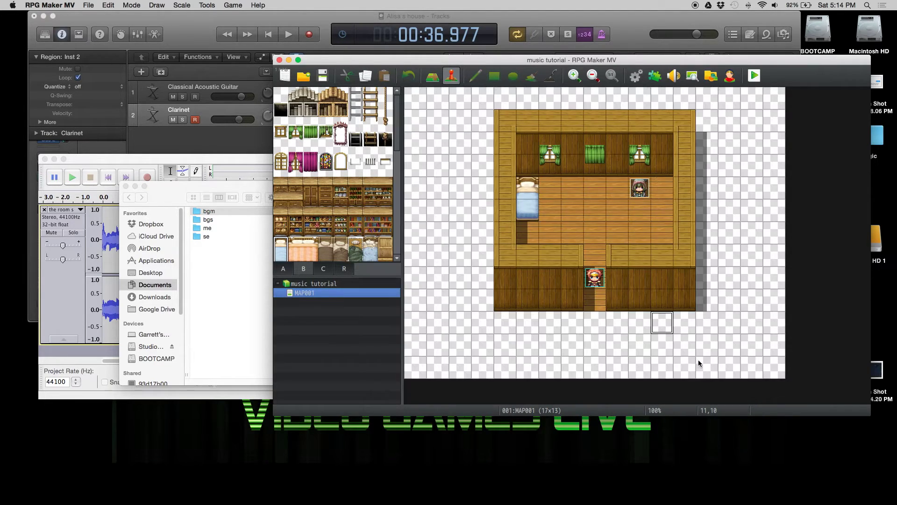
- Save the project, playtest a New Game to hear the looping room song, then close it
click(754, 75)
click(533, 262)
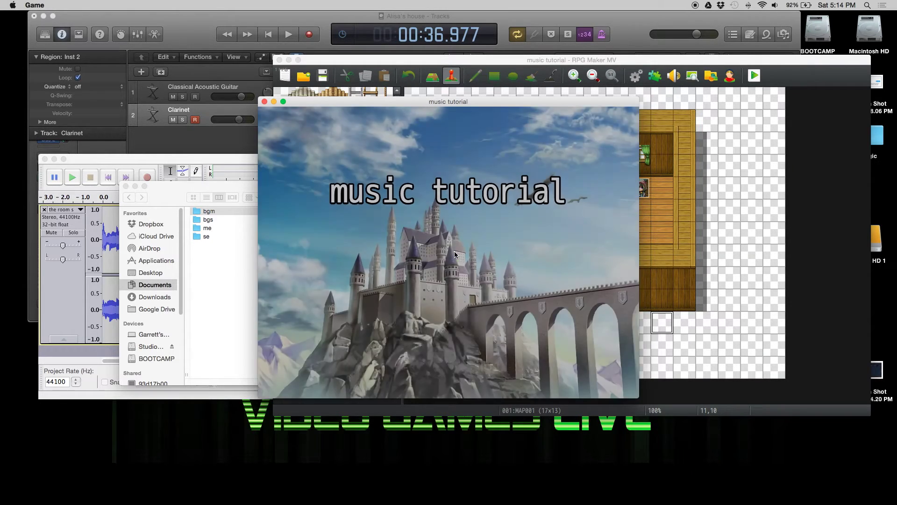
key(Return)
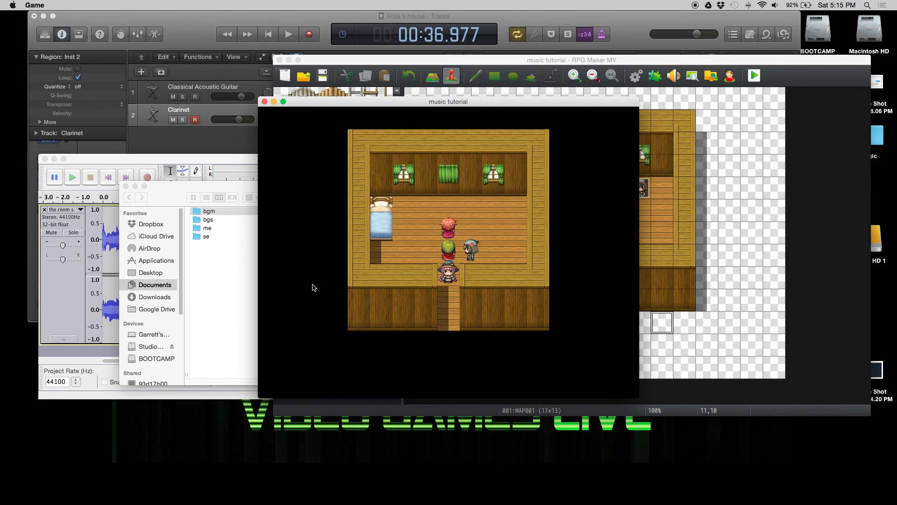
click(264, 102)
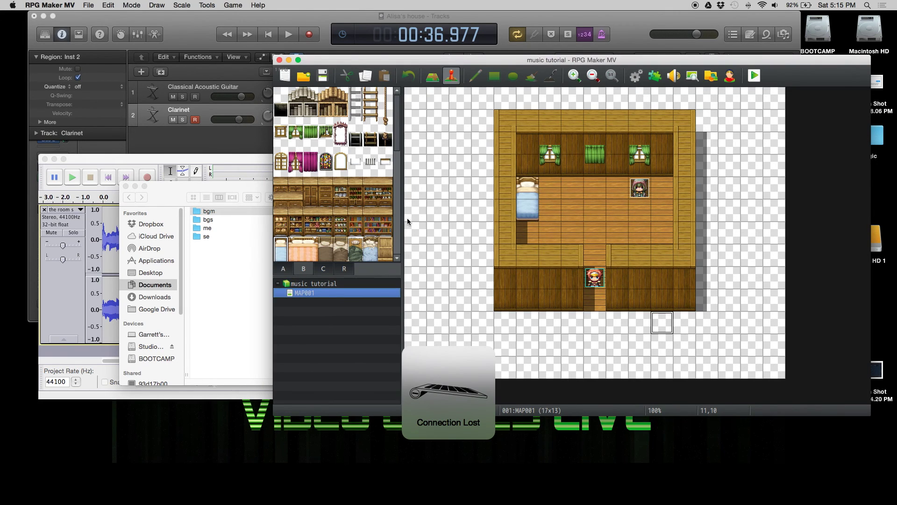